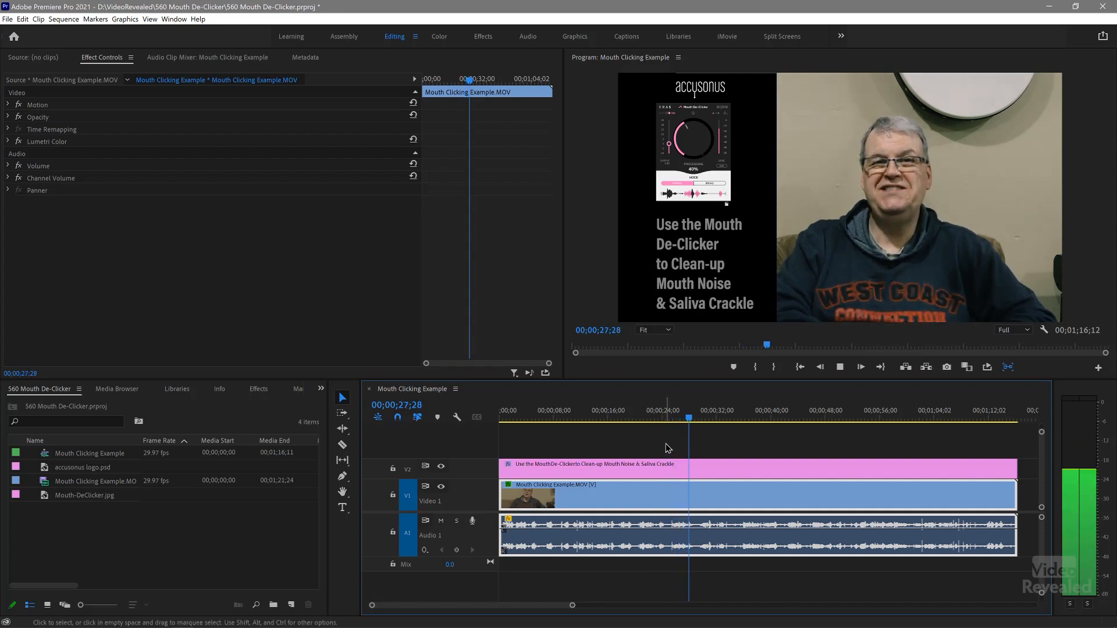
- Stop playback, find the ERA5_MouthDeClicker audio effect by searching "mouth", and apply it to the Mouth Clicking Example clip's audio
{"action": "key", "text": "space"}
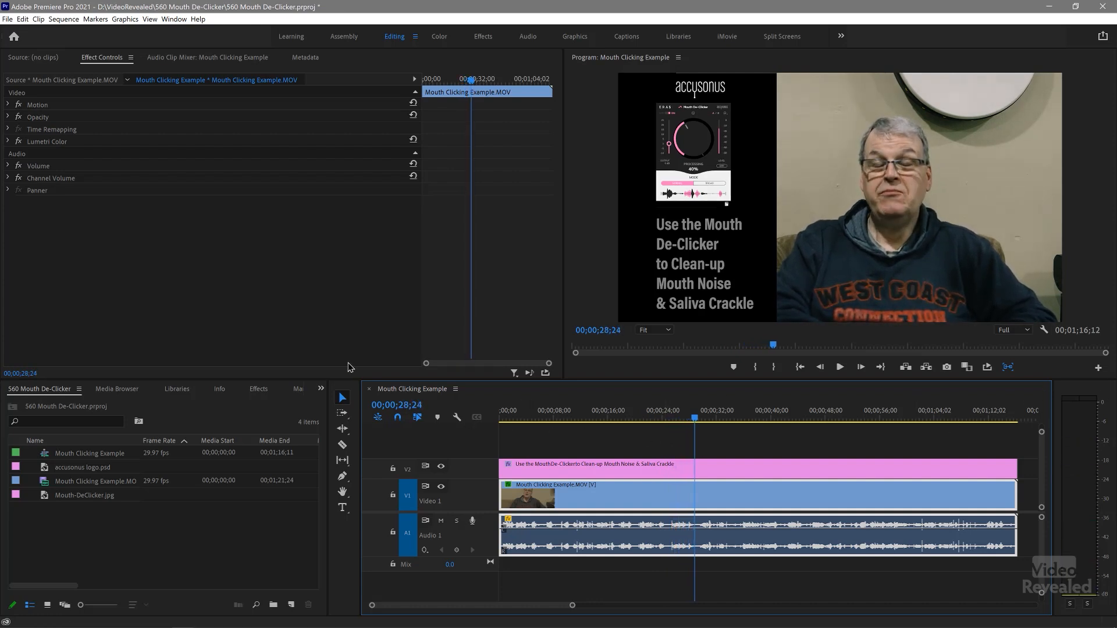
{"action": "left_click", "coordinate": [258, 389]}
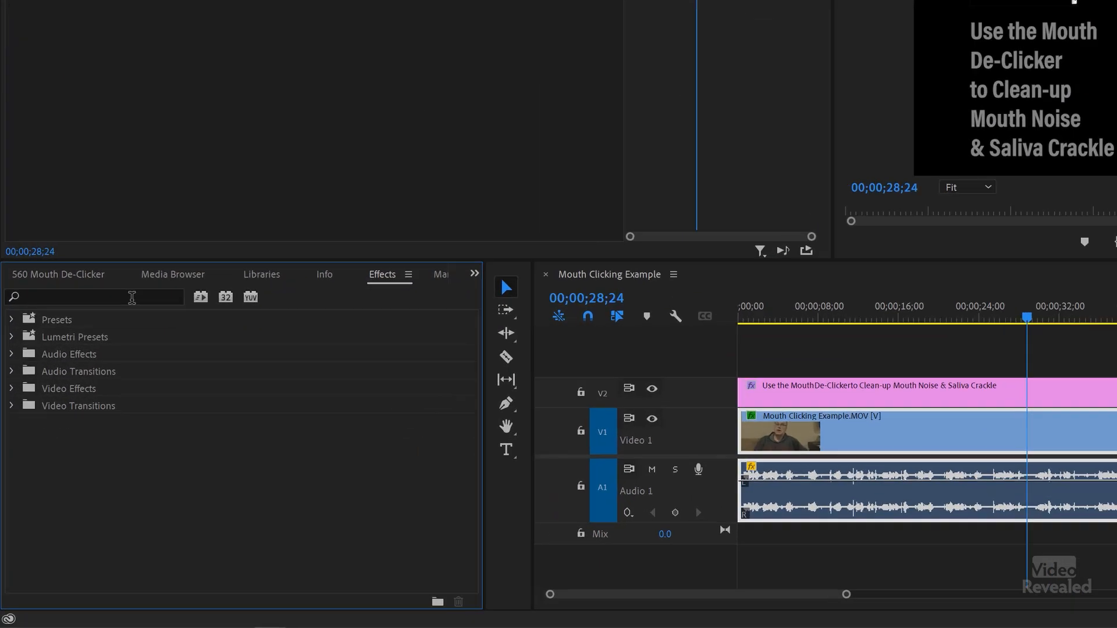
{"action": "left_click", "coordinate": [89, 405]}
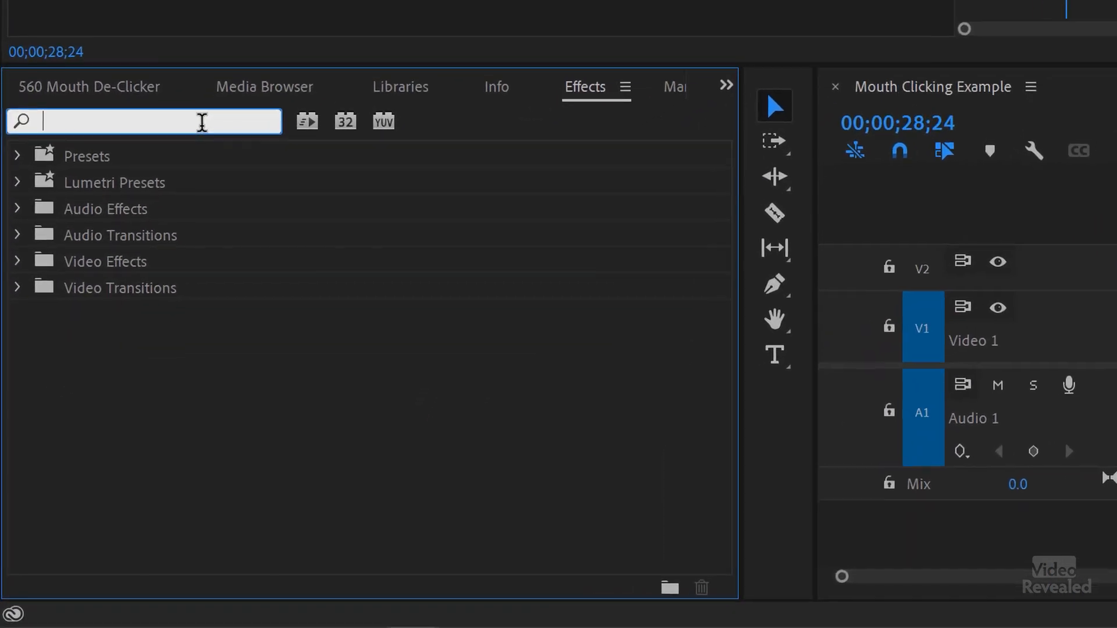
{"action": "type", "text": "mouth"}
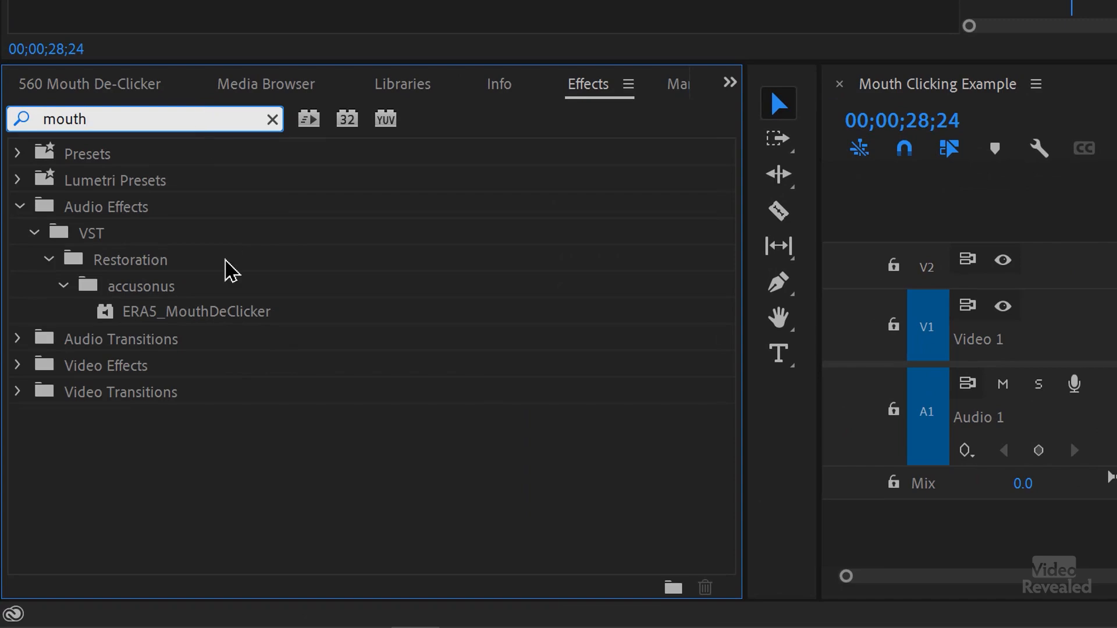
{"action": "left_click_drag", "start_coordinate": [146, 321], "coordinate": [1079, 359]}
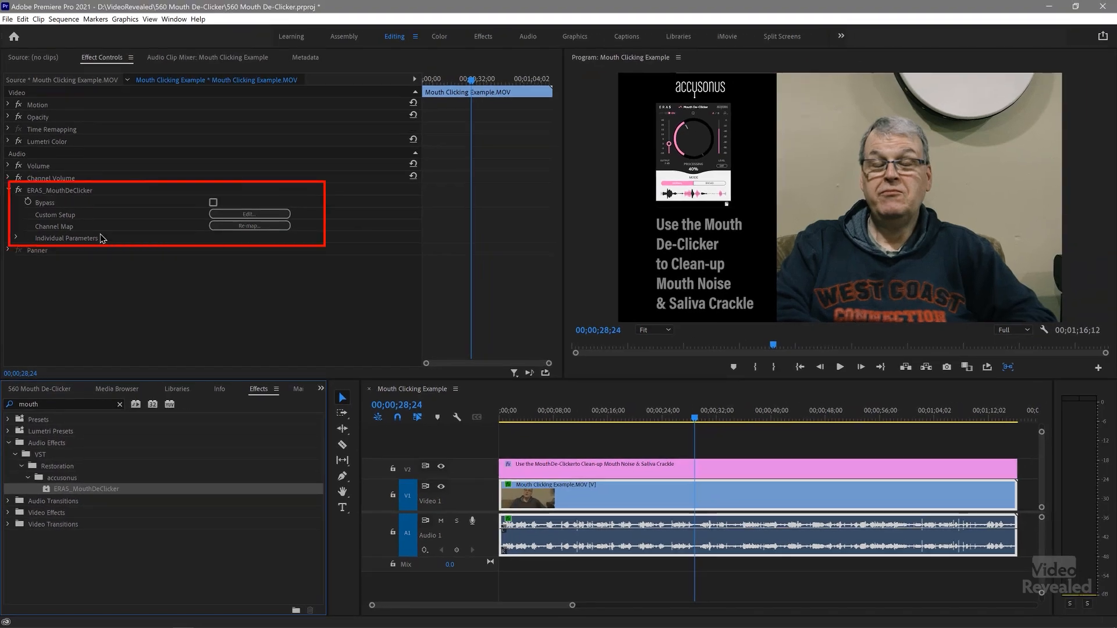
- Inspect the clip effect's custom setup editor and undo applying the effect to the clip
{"action": "left_click", "coordinate": [262, 218]}
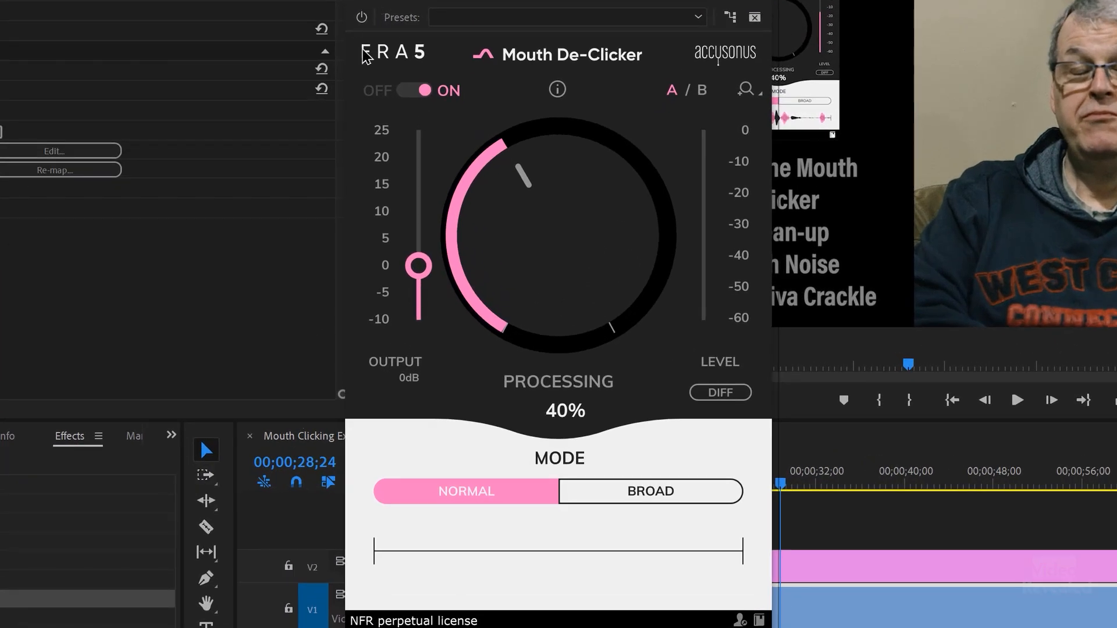
{"action": "left_click", "coordinate": [760, 0]}
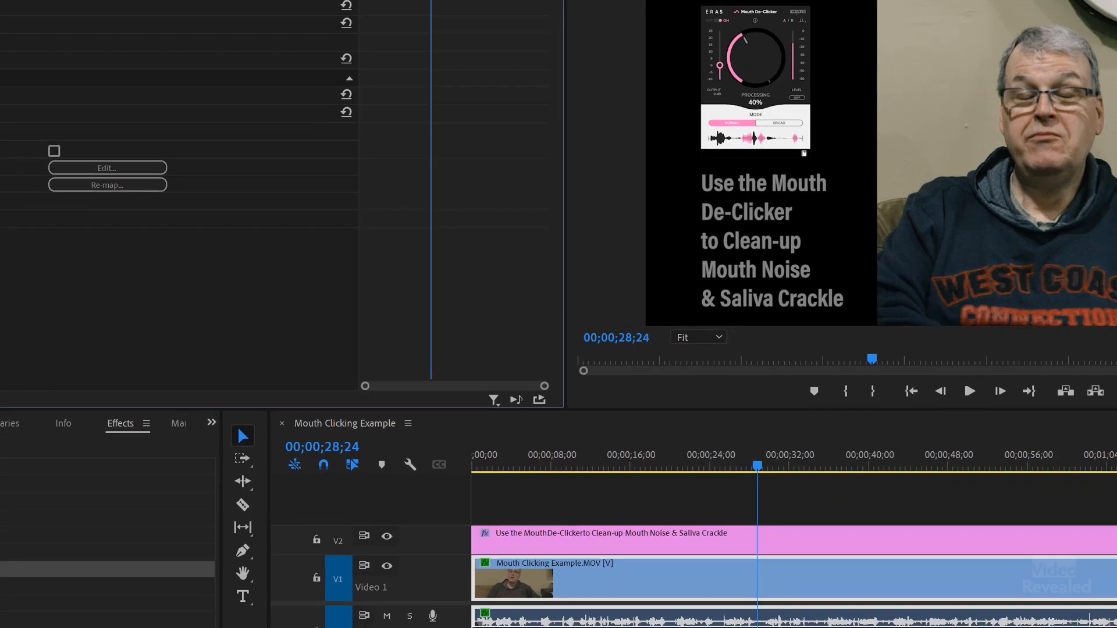
{"action": "key", "text": "ctrl+z"}
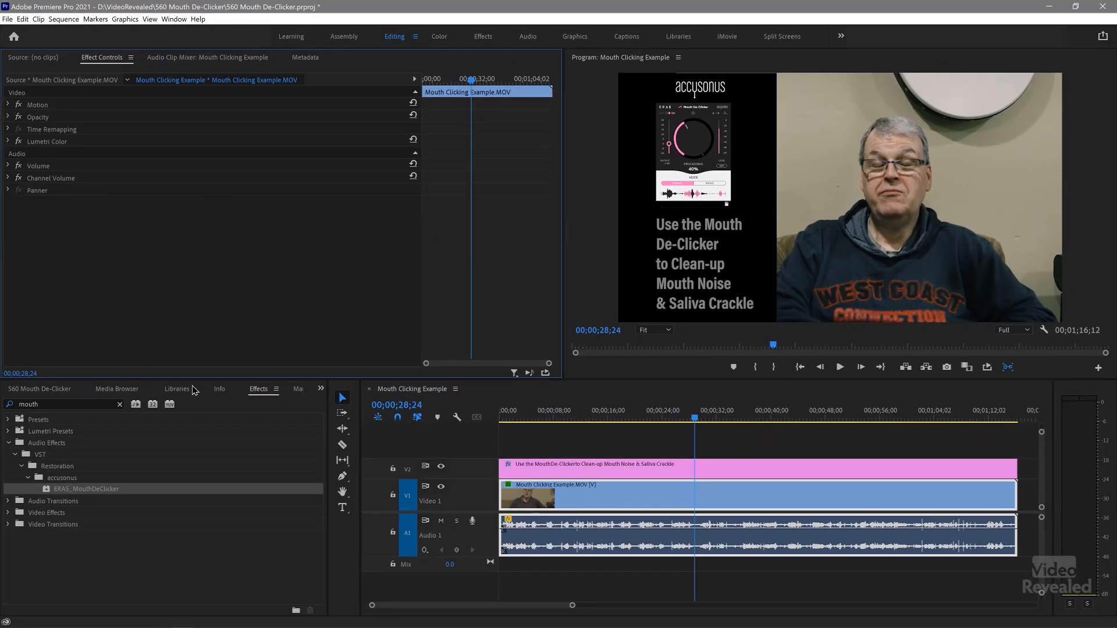
- Open the Audio Track Mixer with its effects and sends section shown
{"action": "left_click", "coordinate": [175, 22]}
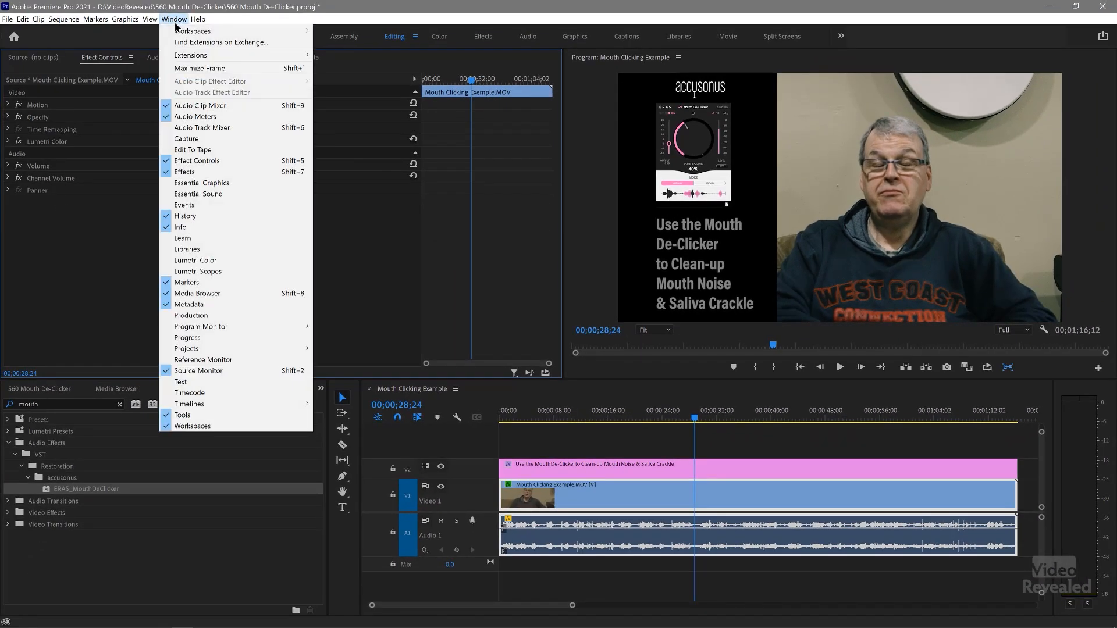
{"action": "left_click", "coordinate": [204, 128]}
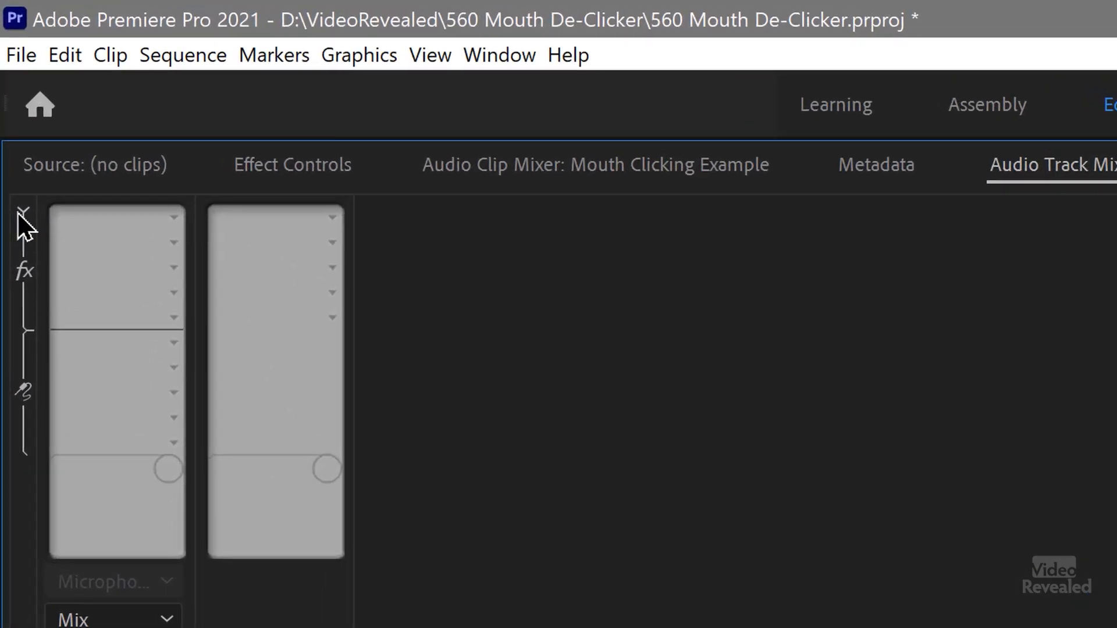
{"action": "left_click", "coordinate": [22, 213]}
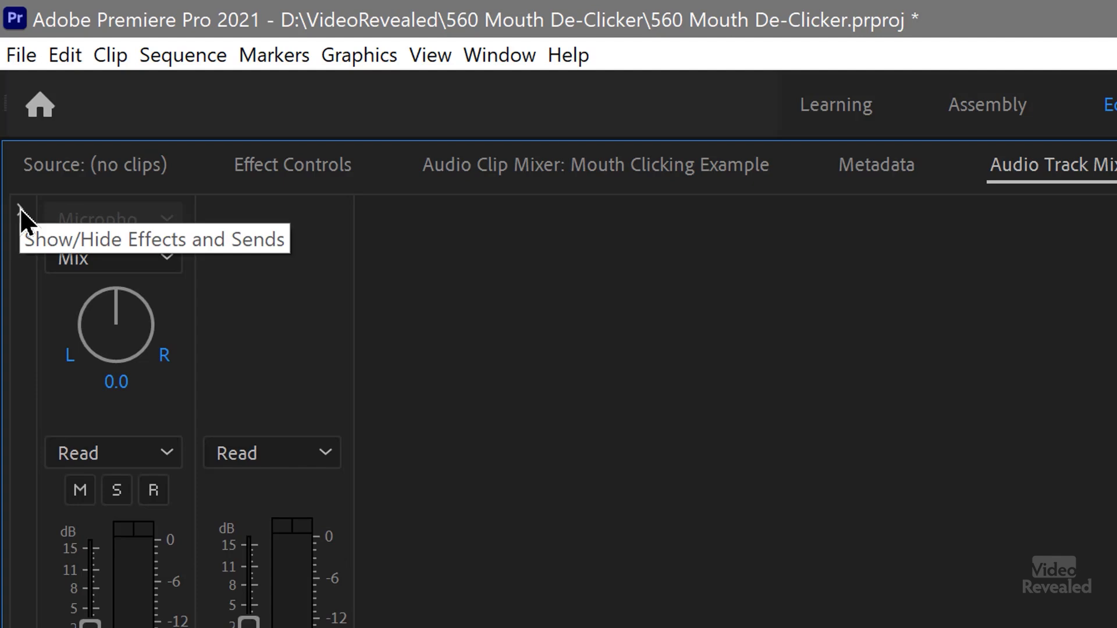
{"action": "left_click", "coordinate": [20, 209]}
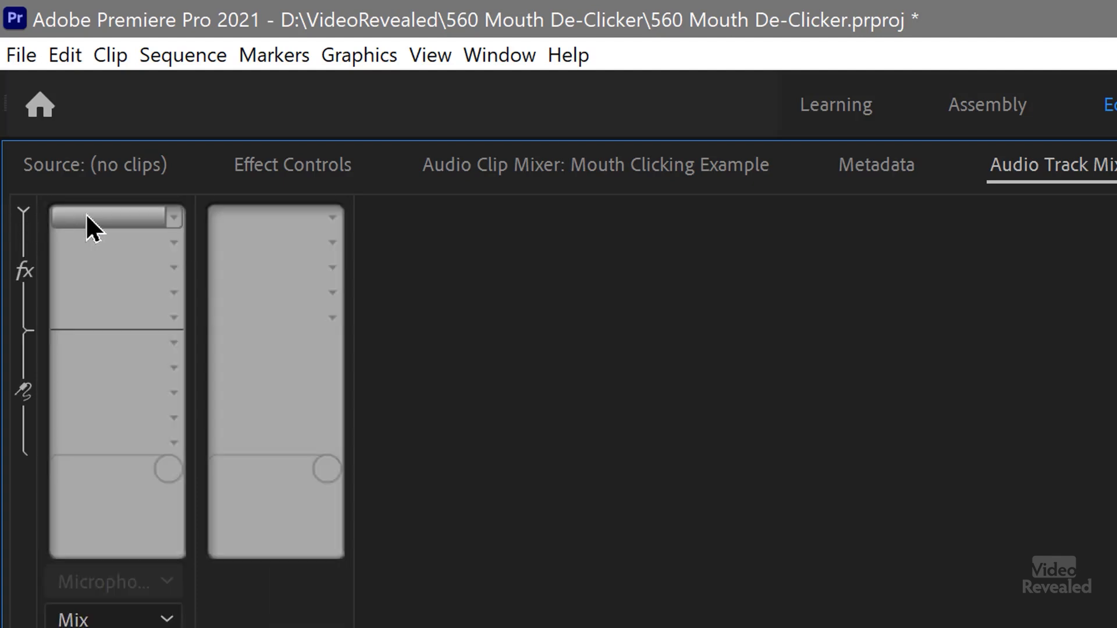
- Add the accusonus ERA5_MouthDeClicker VST restoration effect to the first effect slot of the Audio 1 track
{"action": "left_click", "coordinate": [173, 214]}
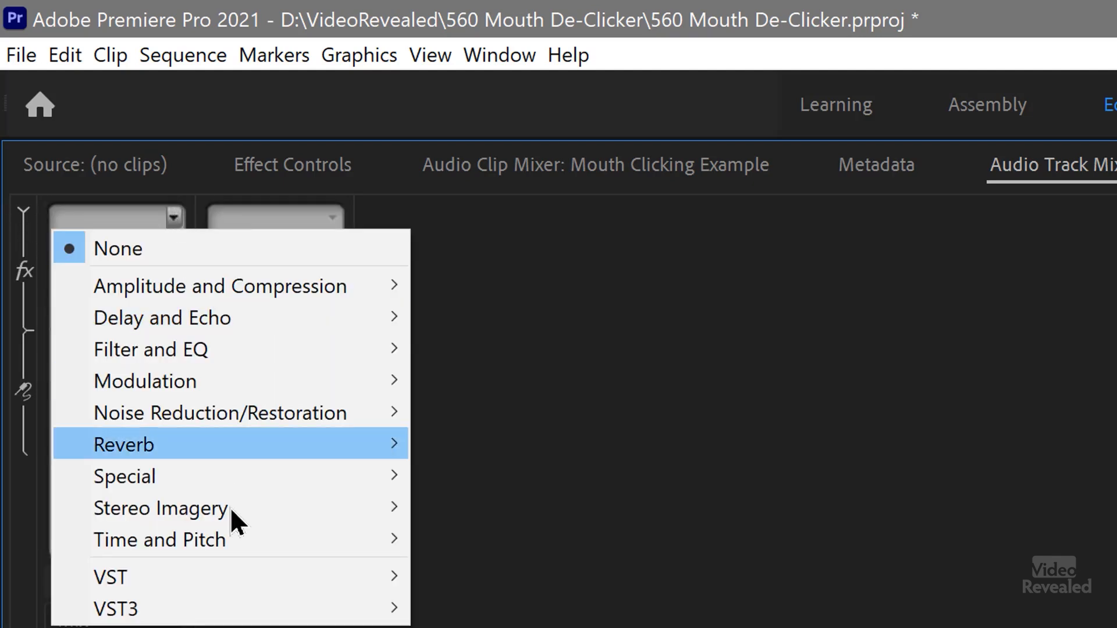
{"action": "mouse_move", "coordinate": [242, 573]}
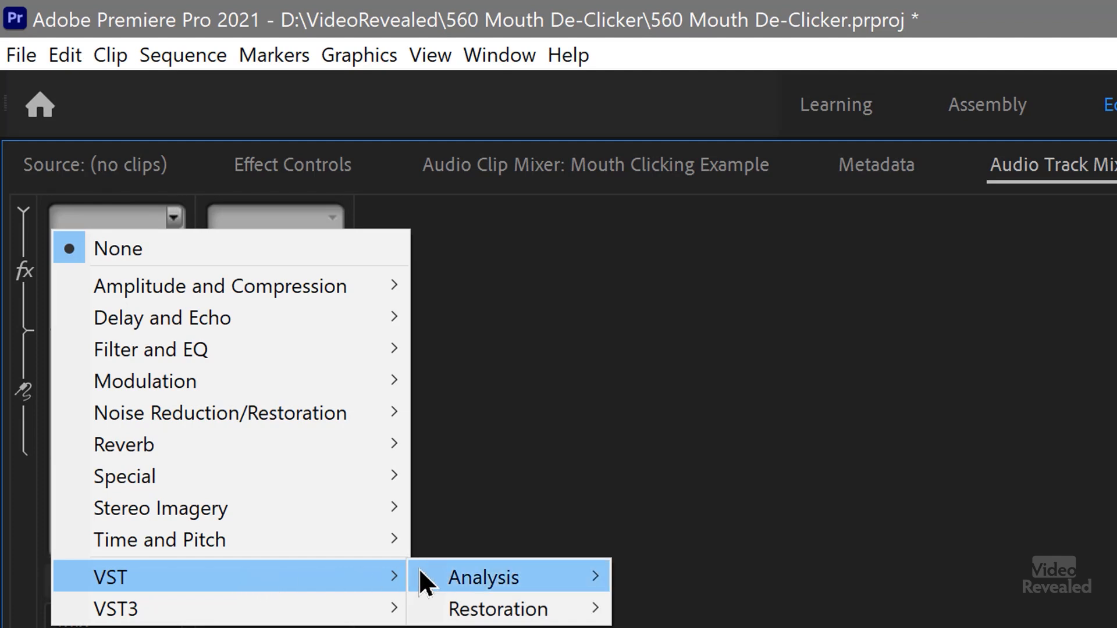
{"action": "mouse_move", "coordinate": [499, 611]}
{"action": "mouse_move", "coordinate": [669, 618]}
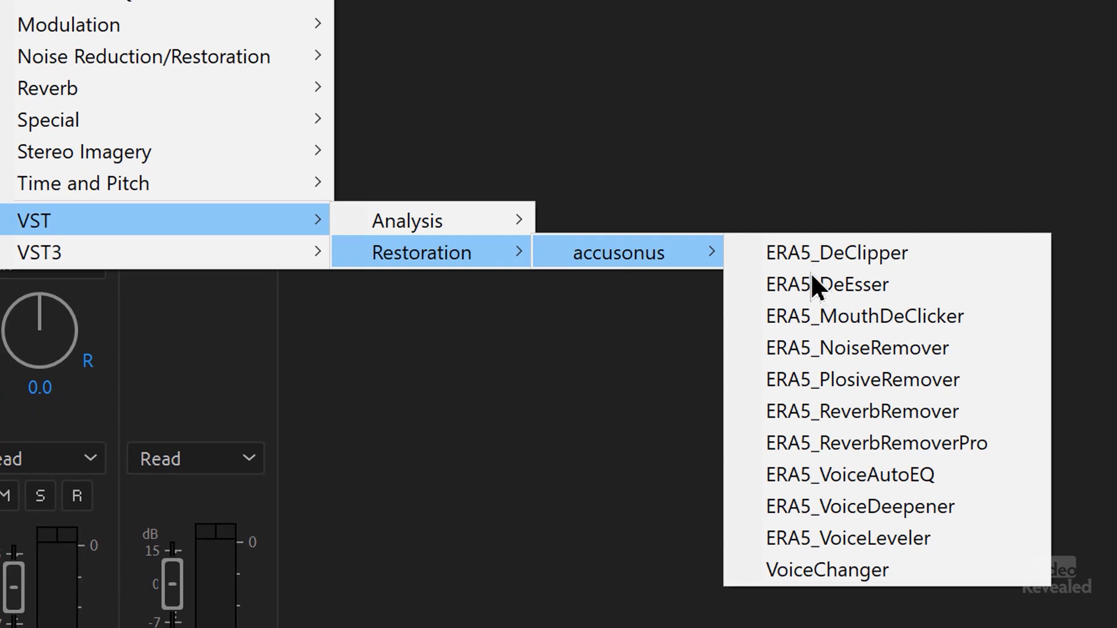
{"action": "left_click", "coordinate": [935, 320]}
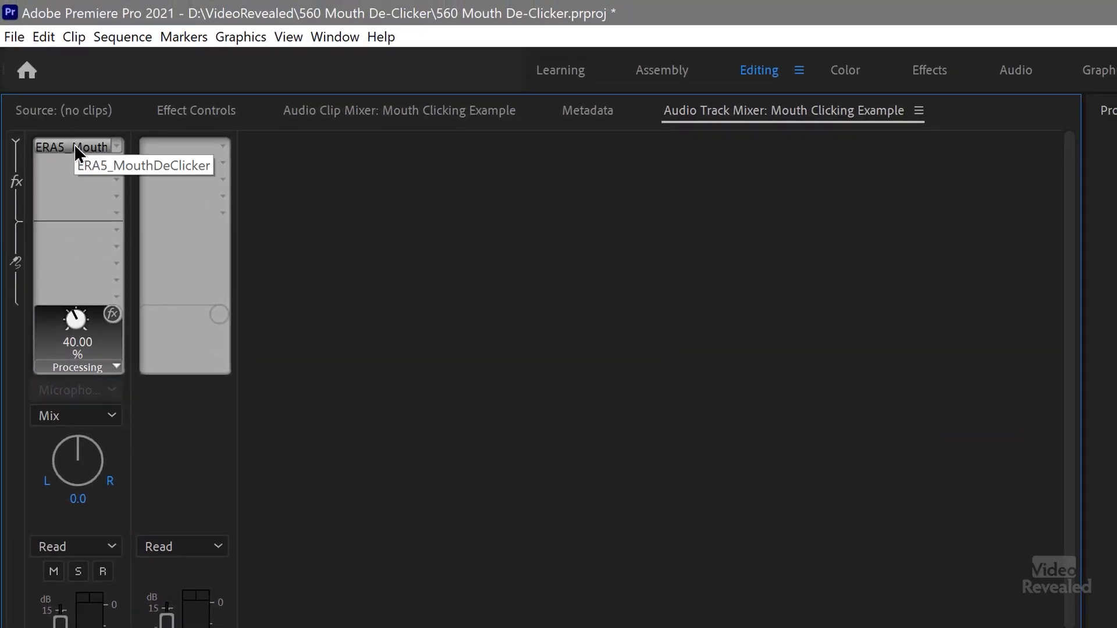
- Open the track's Mouth De-Clicker editor and raise Processing to 100% while playing the sequence from the start
{"action": "double_click", "coordinate": [75, 146]}
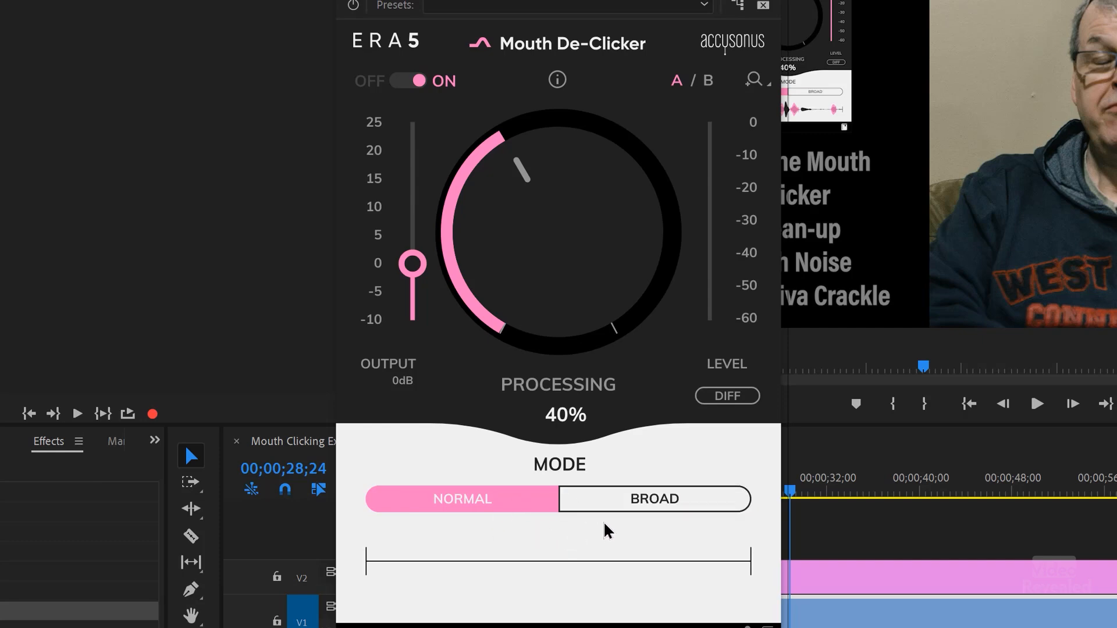
{"action": "key", "text": "Home"}
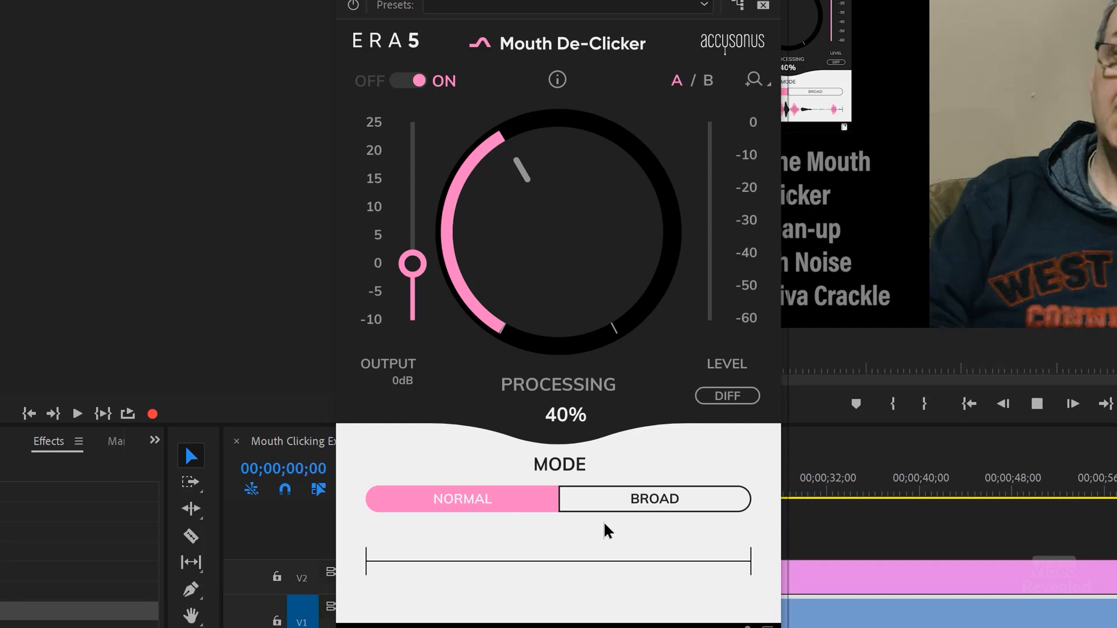
{"action": "key", "text": "space"}
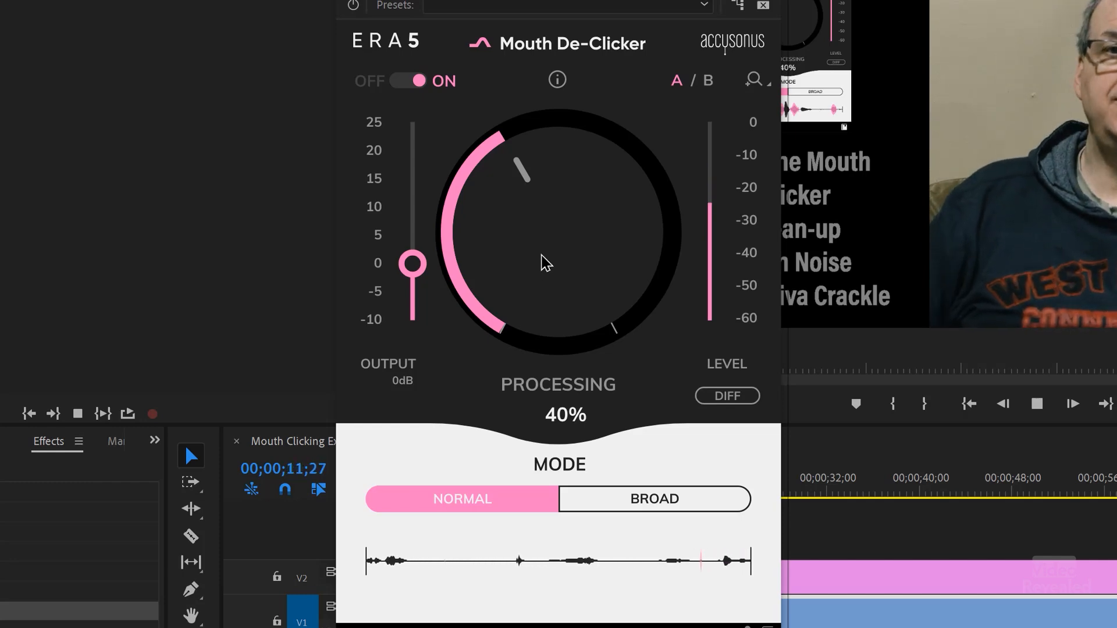
{"action": "left_click_drag", "start_coordinate": [539, 278], "coordinate": [526, 144]}
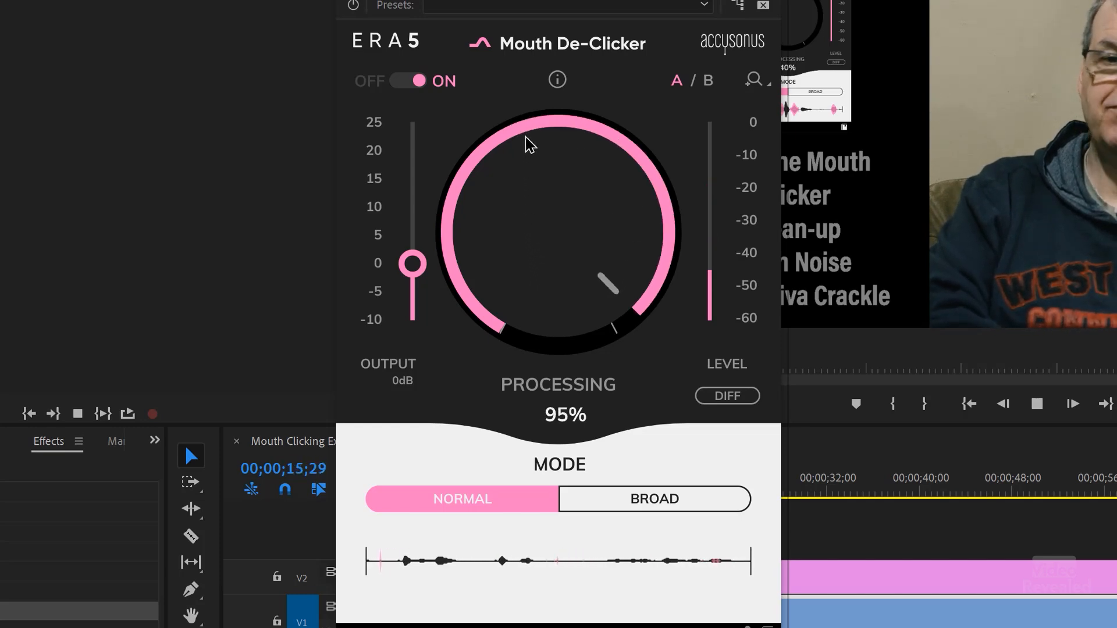
{"action": "left_click_drag", "start_coordinate": [499, 241], "coordinate": [506, 220]}
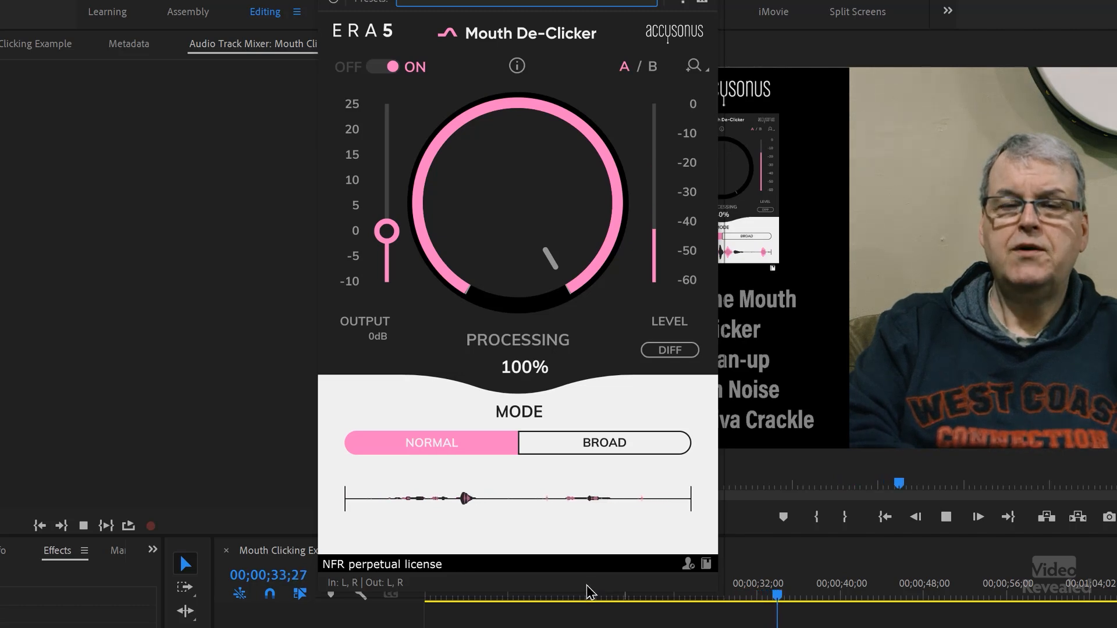
- Replay the passage from about 18 seconds and move the effect editor clear of the video preview and timeline
{"action": "left_click", "coordinate": [620, 595]}
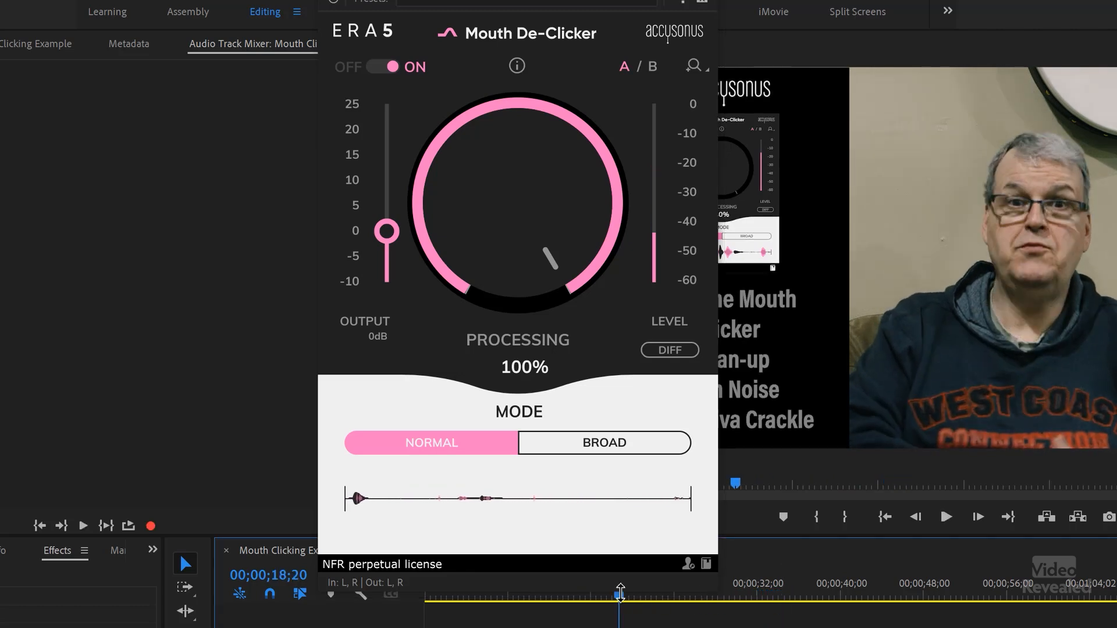
{"action": "key", "text": "space"}
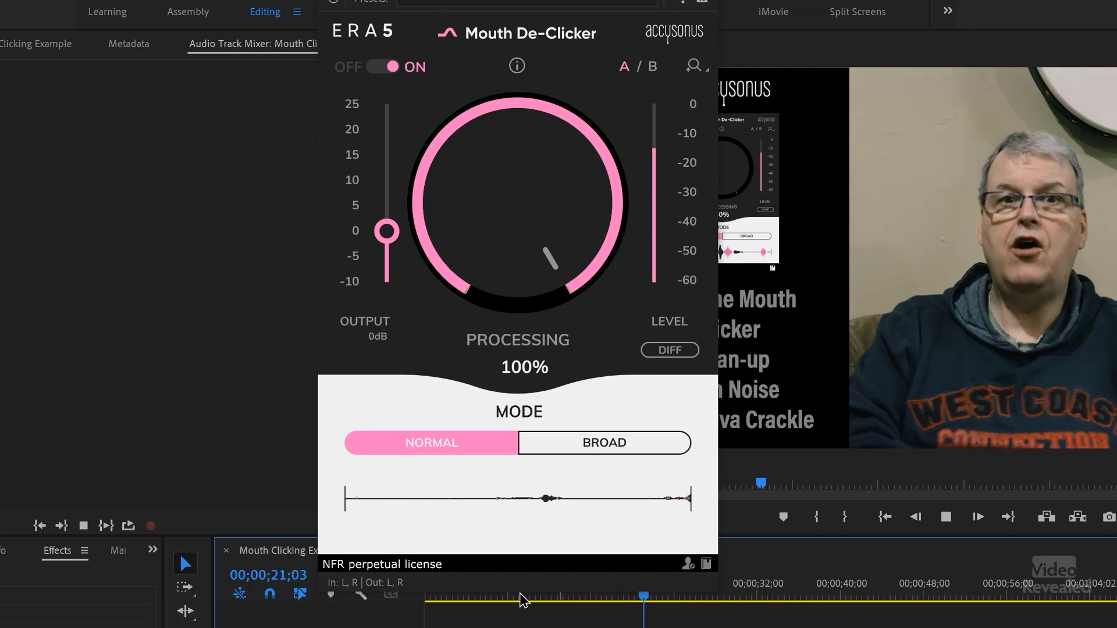
{"action": "key", "text": "space"}
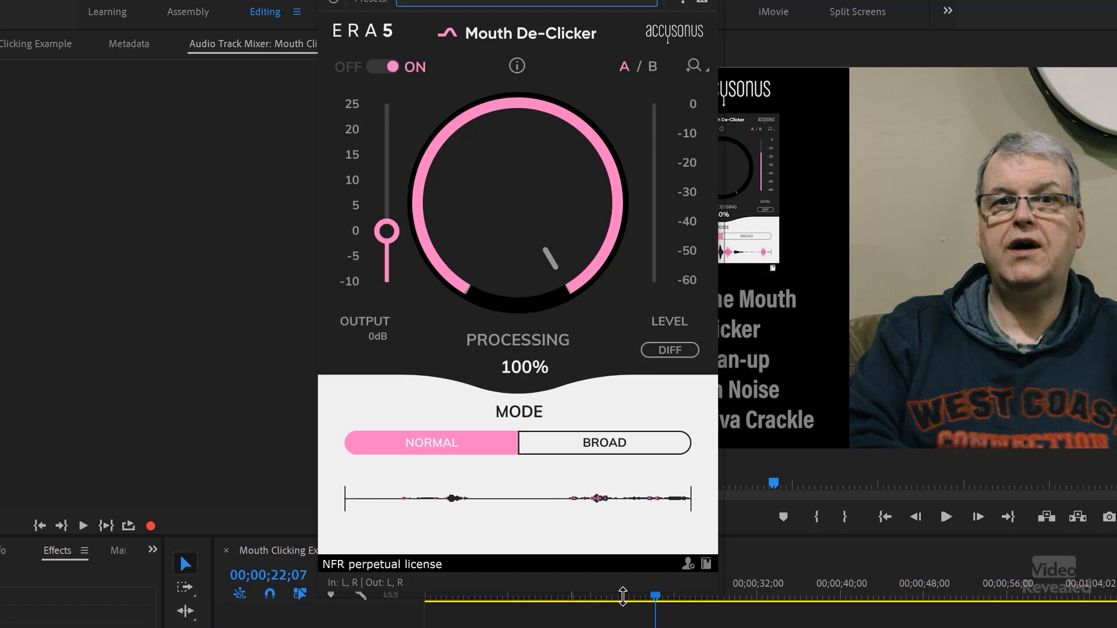
{"action": "left_click", "coordinate": [601, 596]}
{"action": "left_click_drag", "start_coordinate": [623, 0], "coordinate": [297, 64]}
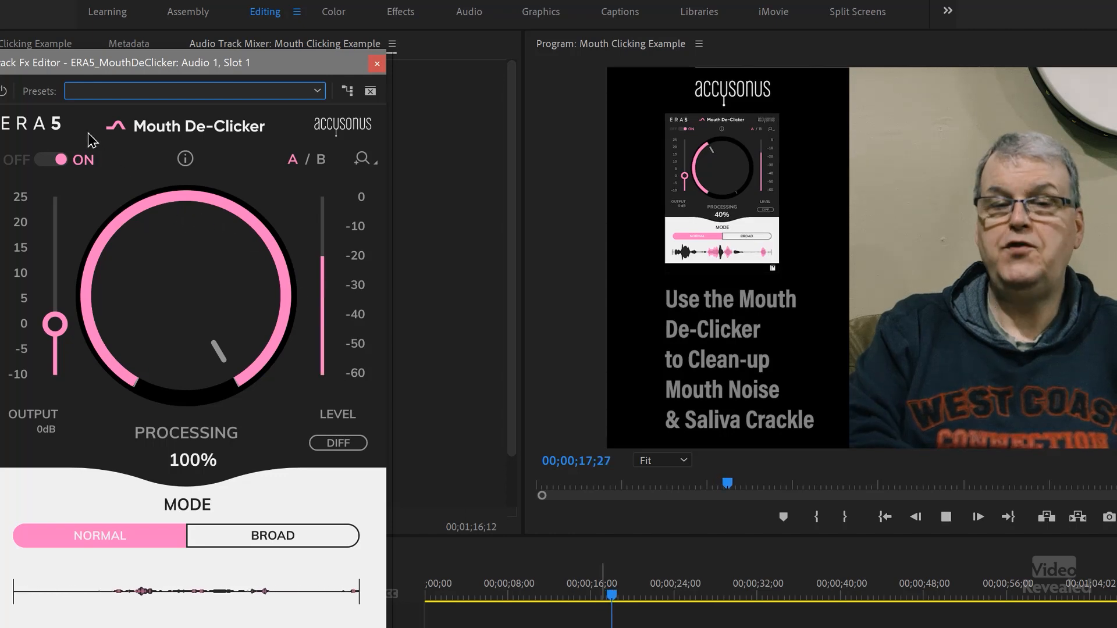
- Compare the audio with the Mouth De-Clicker bypassed and active, replaying the passage from about 15 seconds
{"action": "left_click", "coordinate": [75, 169]}
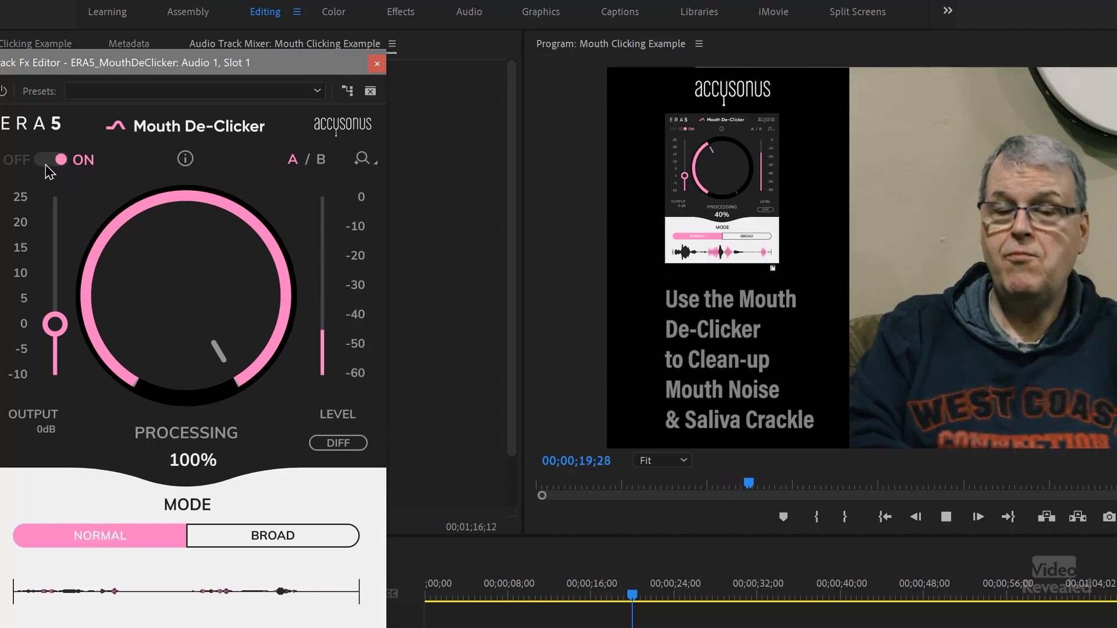
{"action": "left_click", "coordinate": [51, 164]}
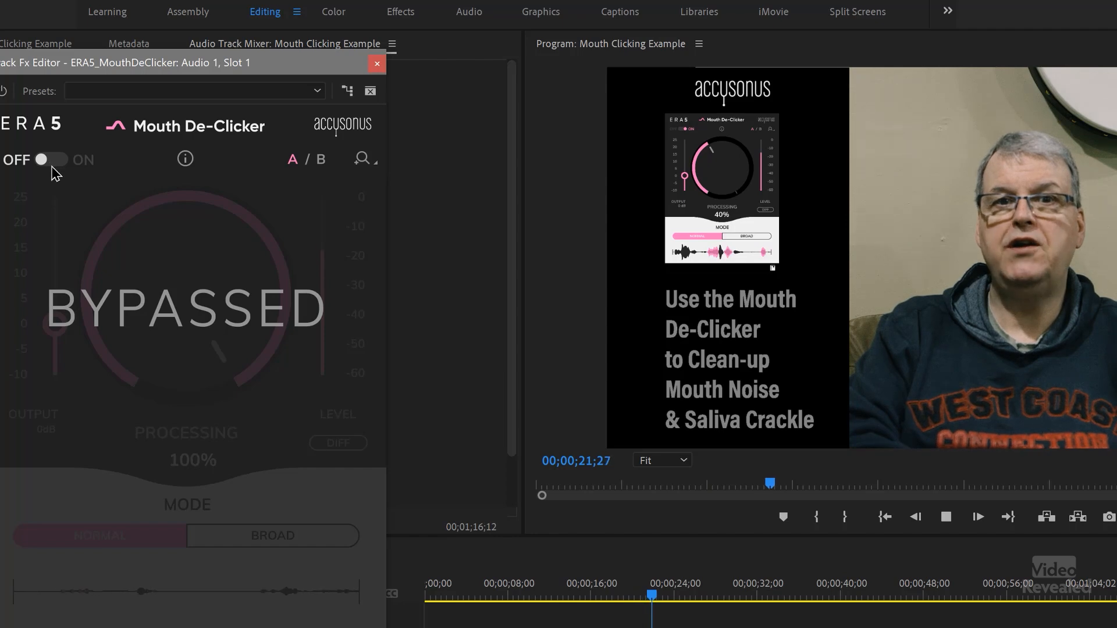
{"action": "left_click", "coordinate": [58, 162]}
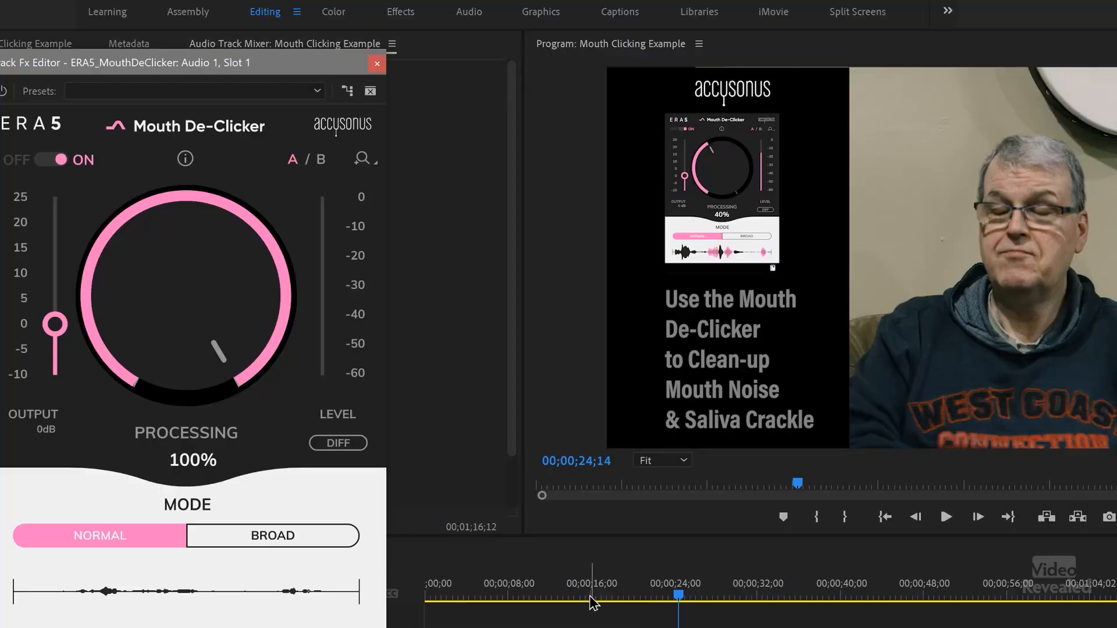
{"action": "left_click", "coordinate": [587, 597]}
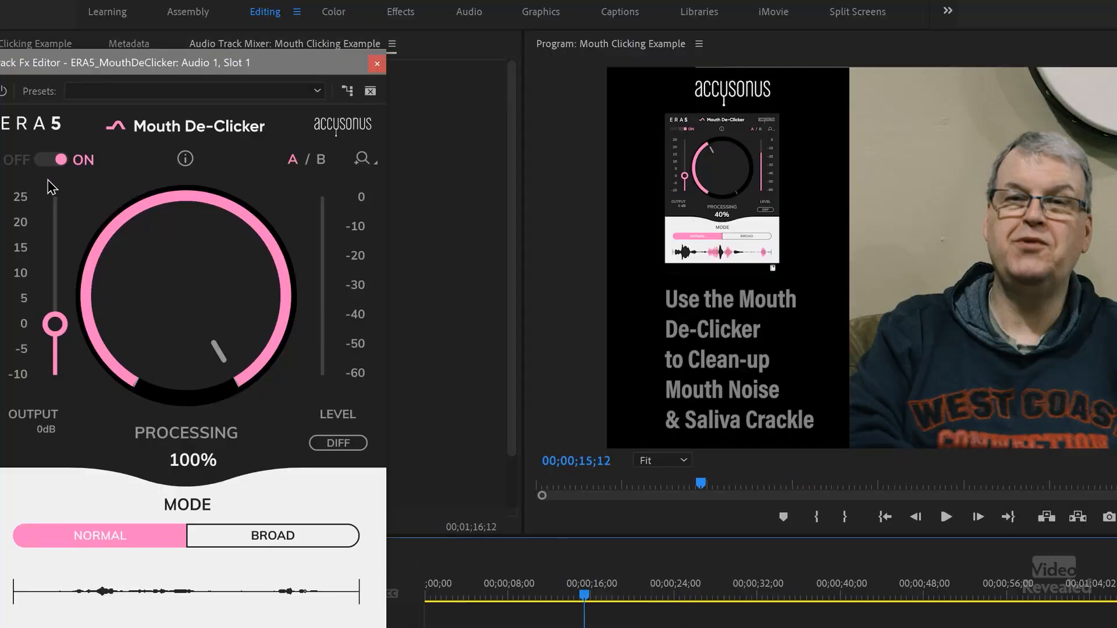
{"action": "key", "text": "space"}
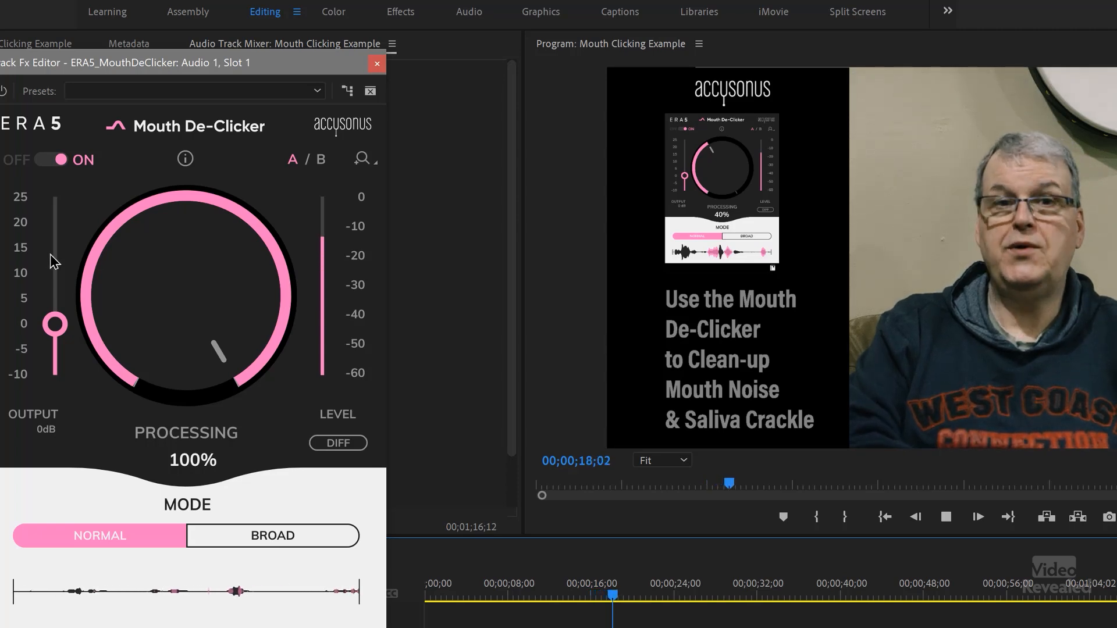
{"action": "key", "text": "space"}
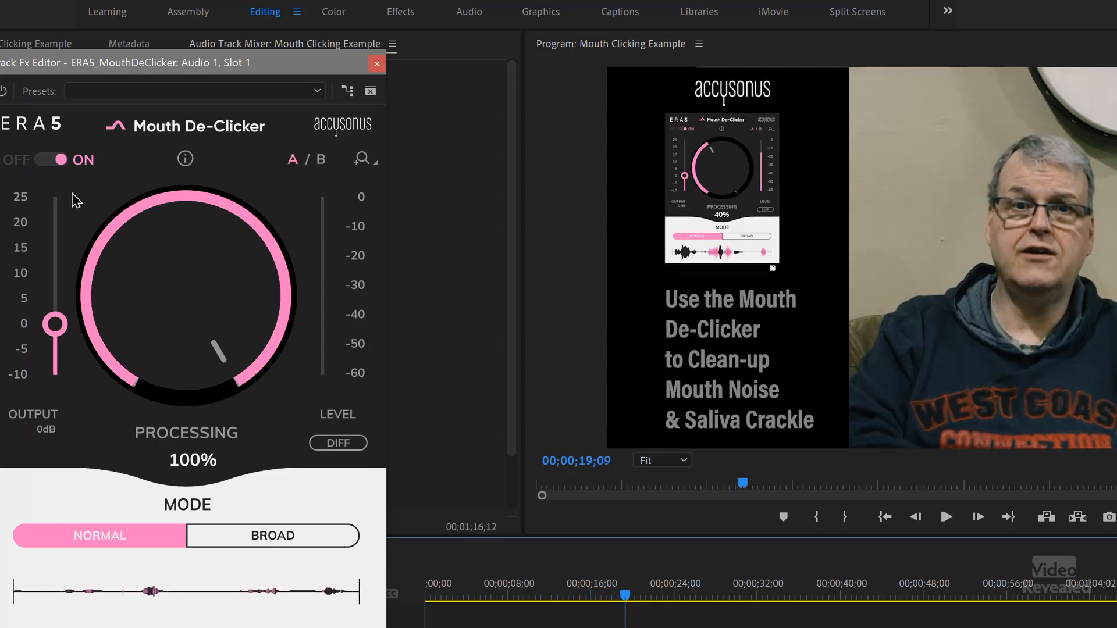
- Lower Processing to 91% while auditioning Broad mode with DIFF listening on, and return the mode to Normal
{"action": "left_click", "coordinate": [256, 536]}
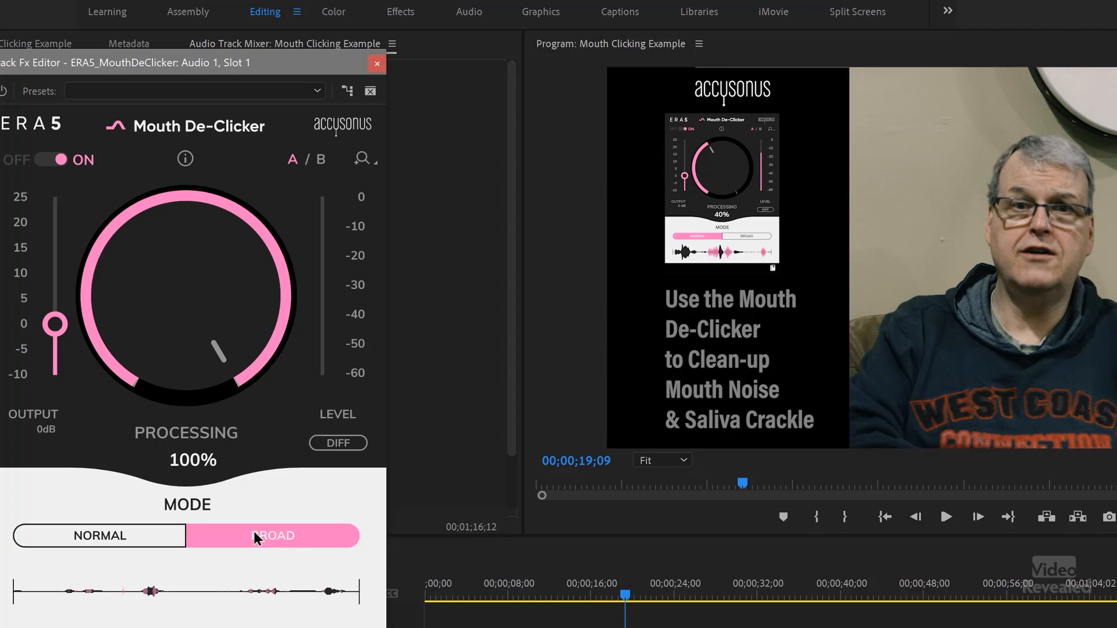
{"action": "left_click", "coordinate": [534, 596]}
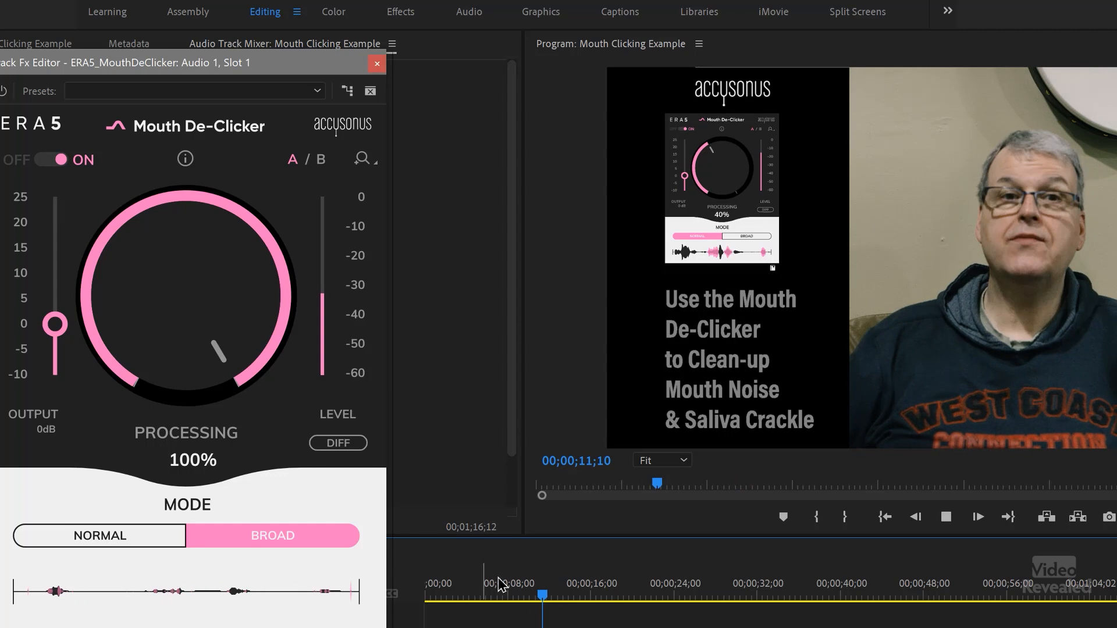
{"action": "left_click_drag", "start_coordinate": [142, 257], "coordinate": [137, 272]}
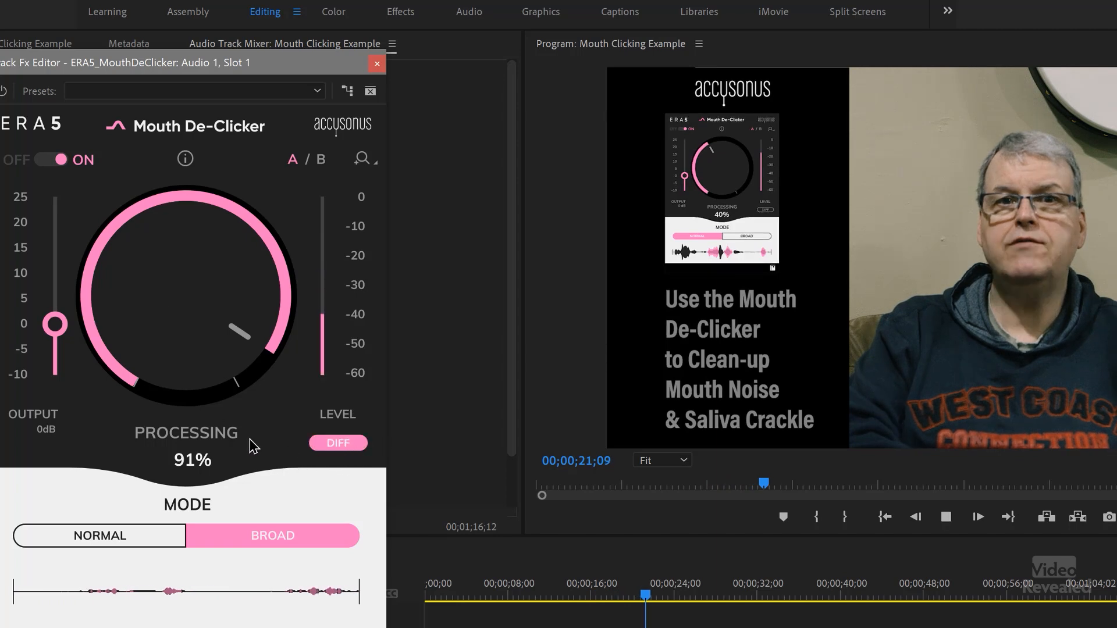
{"action": "left_click", "coordinate": [132, 538]}
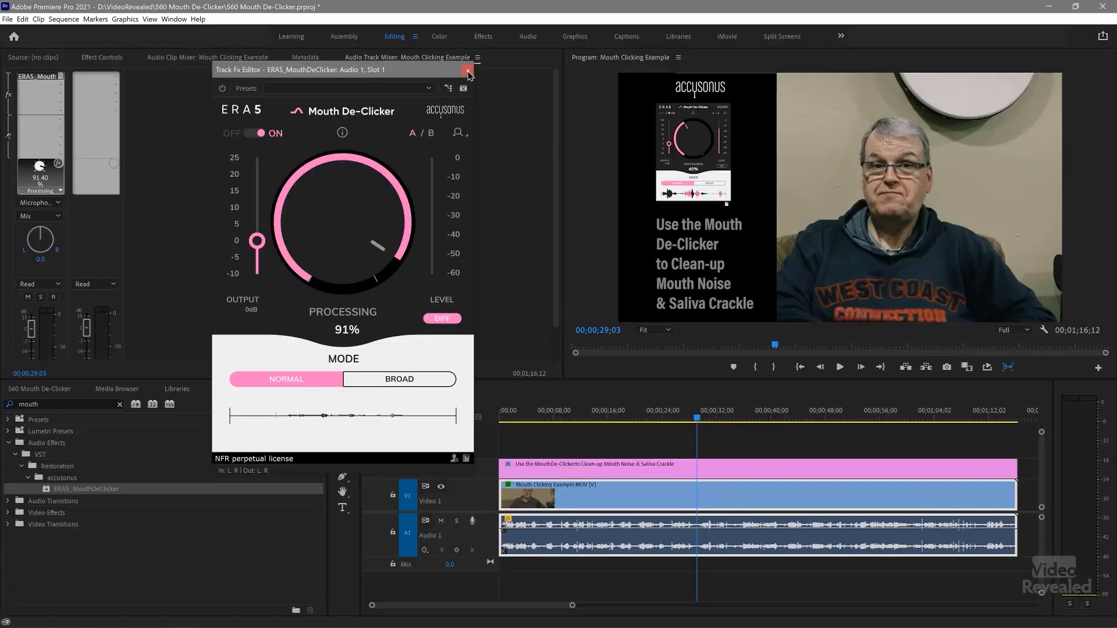
- Close the Mouth De-Clicker editor and add the ERA5_NoiseRemover VST effect to the second effect slot of the Audio 1 track
{"action": "left_click", "coordinate": [468, 72]}
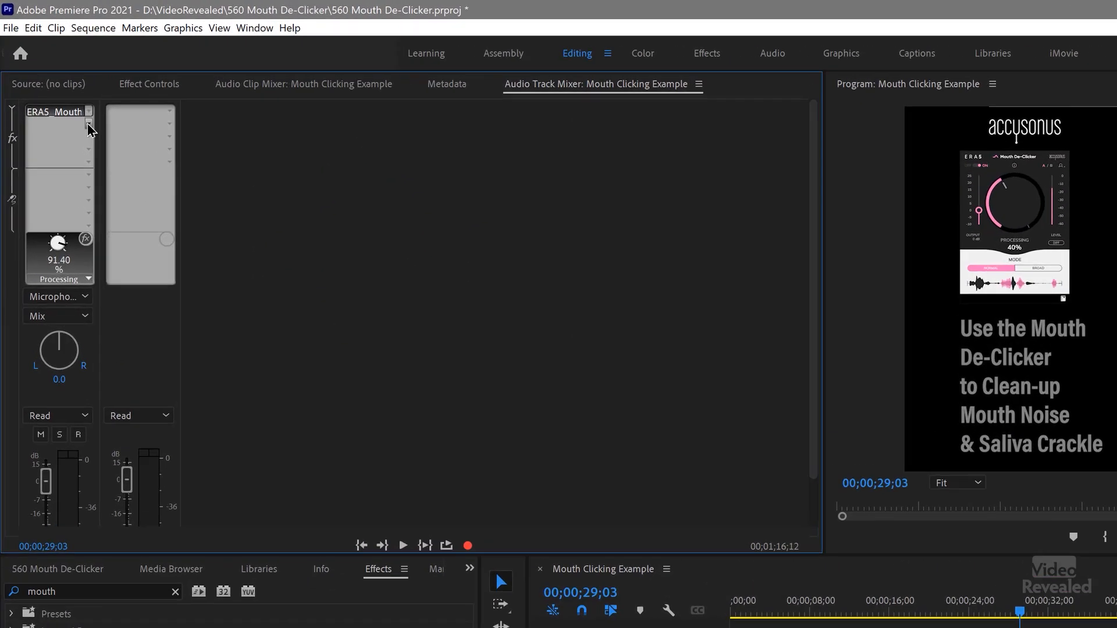
{"action": "left_click", "coordinate": [61, 85]}
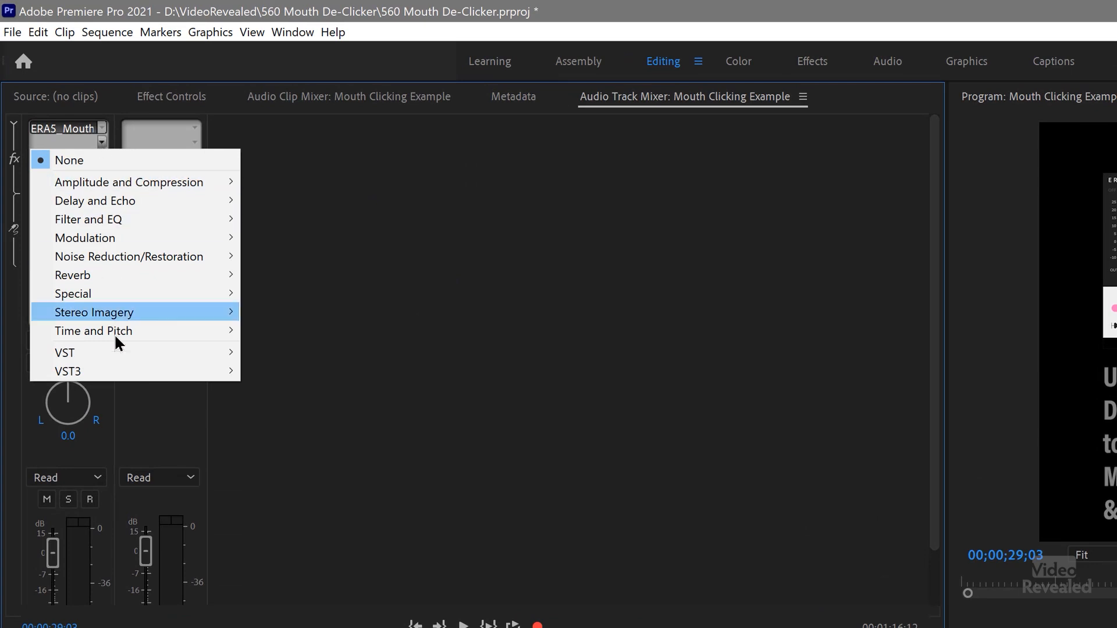
{"action": "mouse_move", "coordinate": [116, 352]}
{"action": "mouse_move", "coordinate": [304, 375]}
{"action": "mouse_move", "coordinate": [398, 375]}
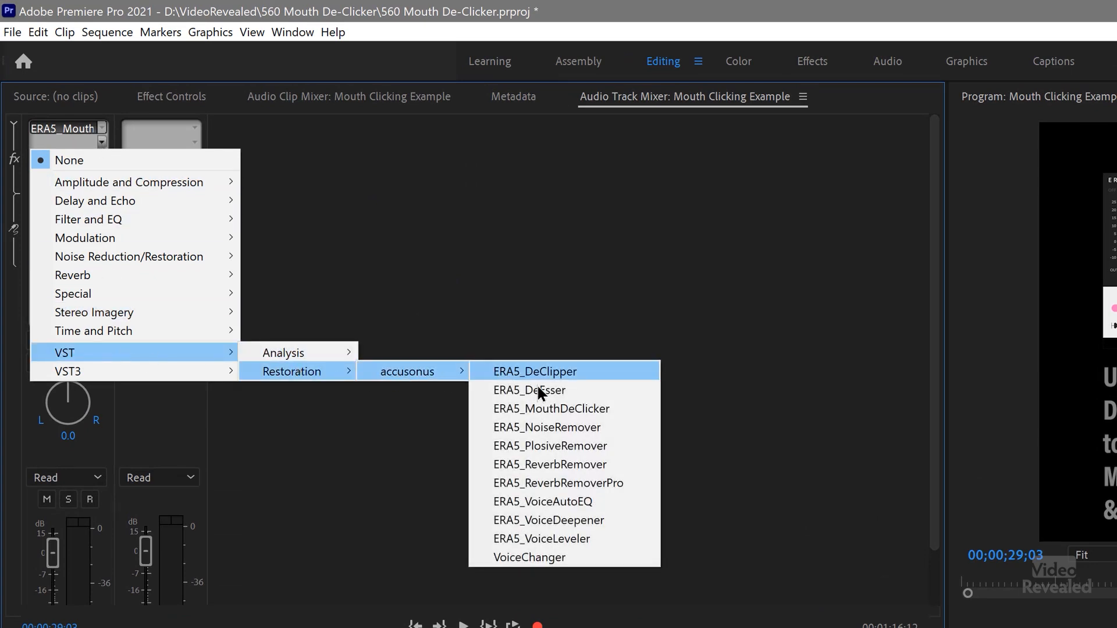
{"action": "left_click", "coordinate": [593, 429]}
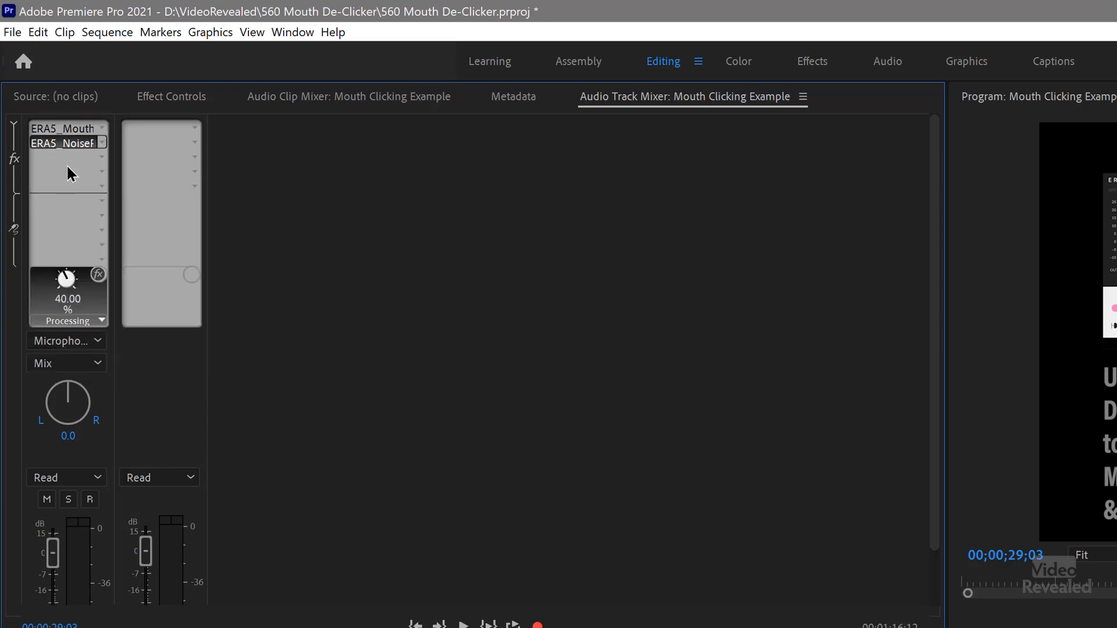
- Open the Noise Remover editor on Audio 1, set Processing to 46% and play the sequence
{"action": "double_click", "coordinate": [72, 142]}
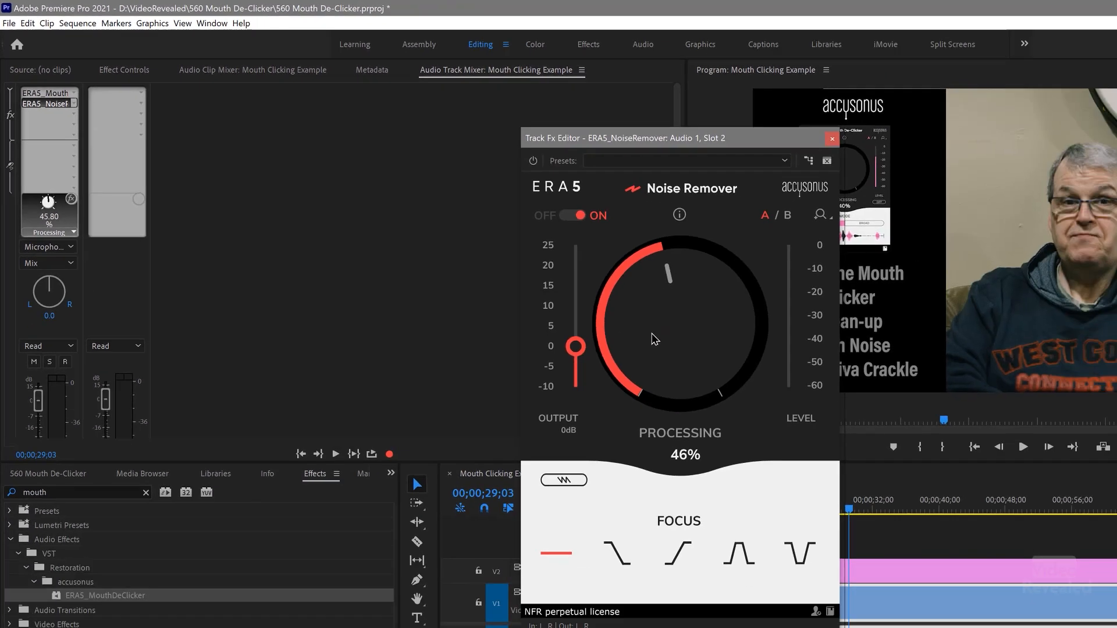
{"action": "key", "text": "space"}
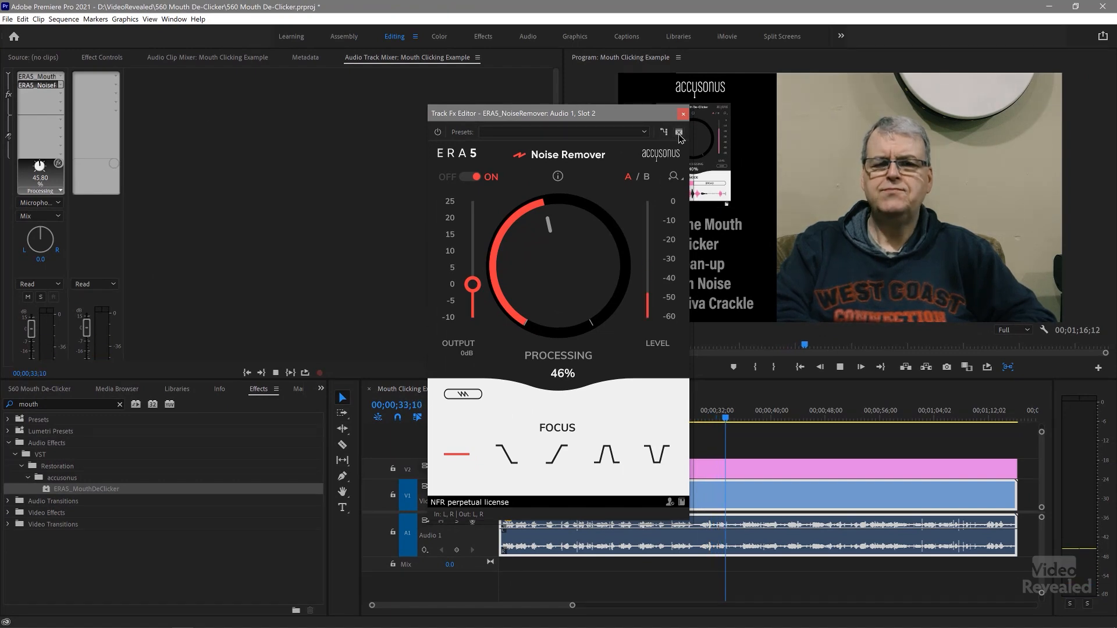
- Reopen the Mouth De-Clicker editor during playback and arrange it side by side with the Noise Remover editor
{"action": "left_click_drag", "start_coordinate": [656, 120], "coordinate": [641, 69]}
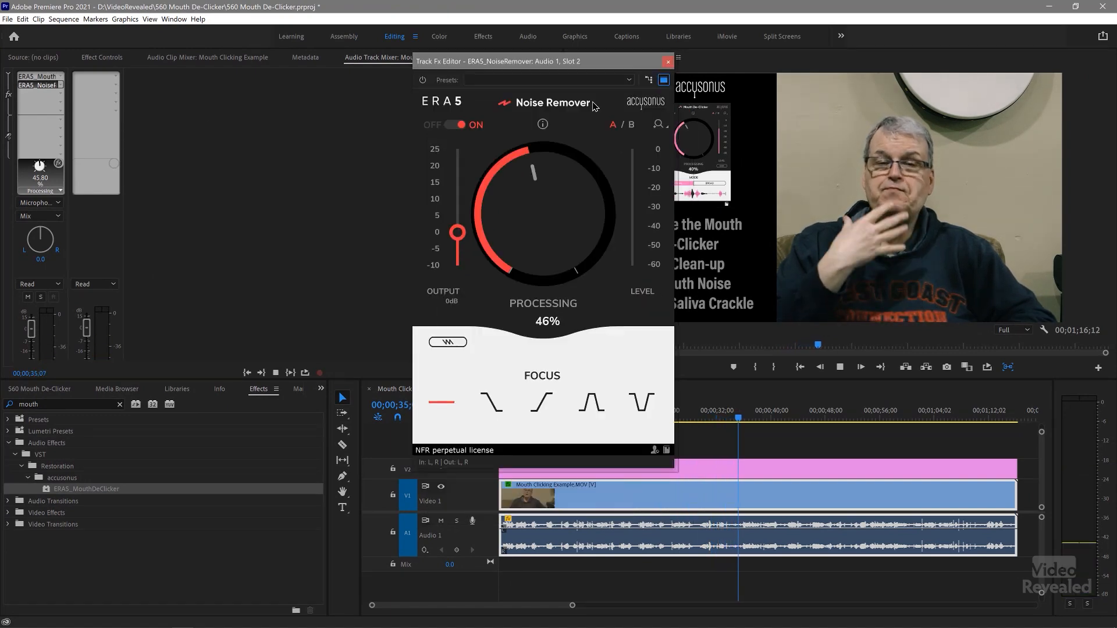
{"action": "double_click", "coordinate": [37, 76]}
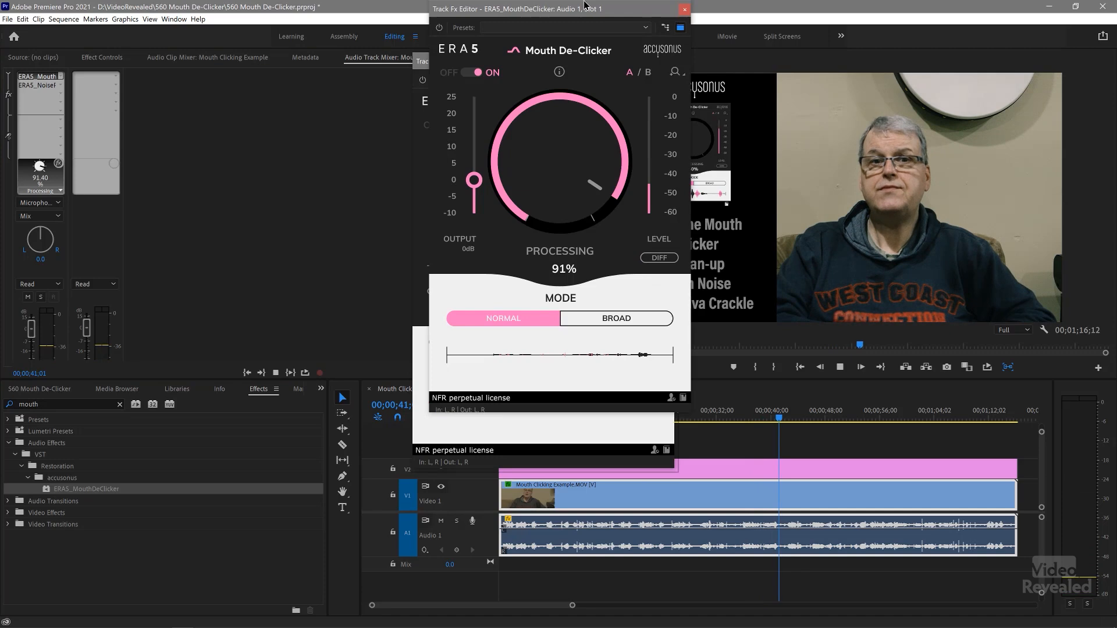
{"action": "left_click_drag", "start_coordinate": [584, 5], "coordinate": [291, 57]}
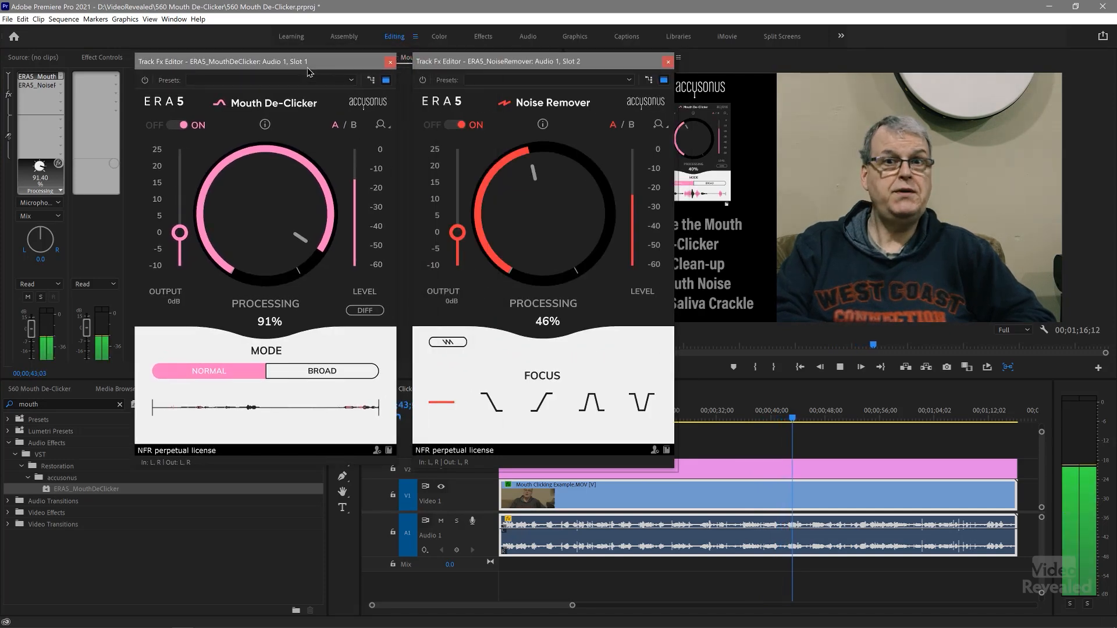